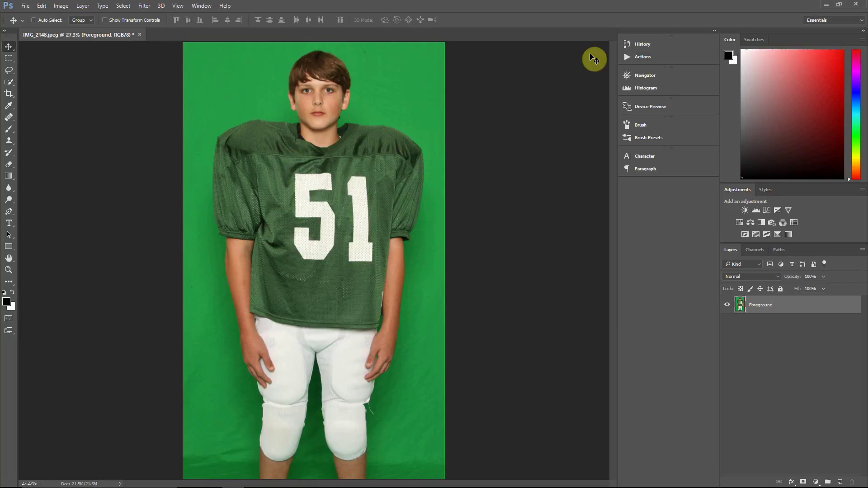
Examine the recorded settings of the EZ Green Screen 5 - Dual Mask step in the Extract EZ Green Screen action.
left_click(624, 59)
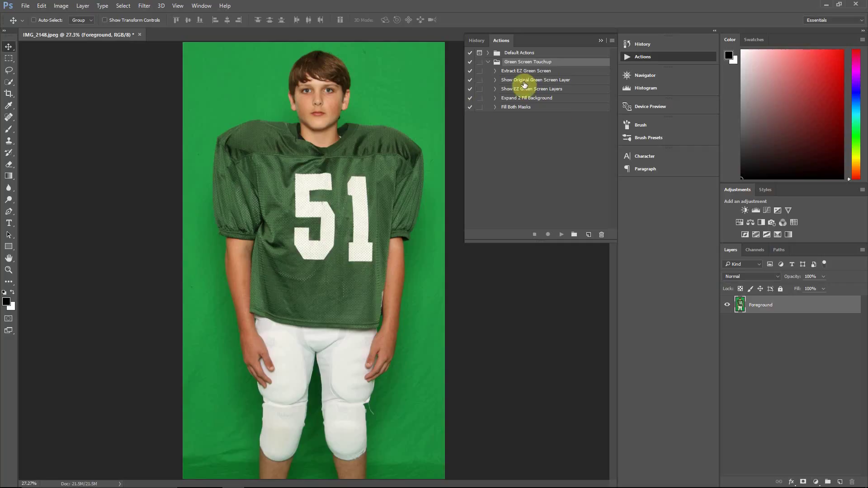
left_click(495, 71)
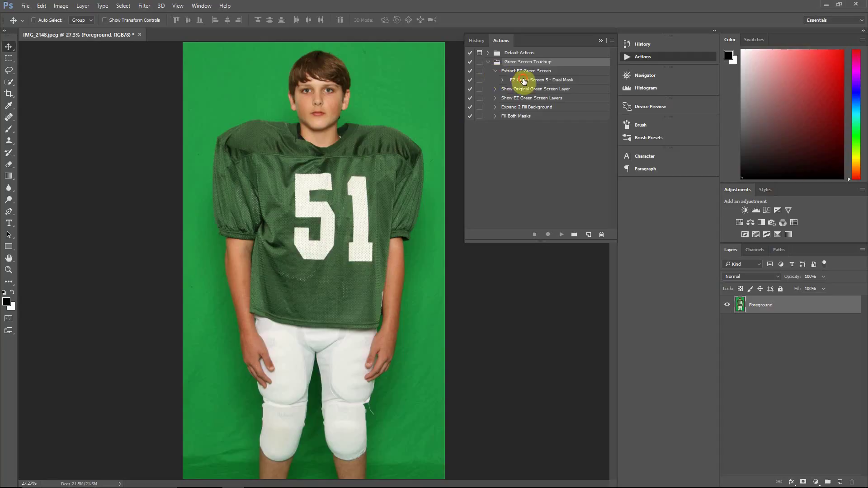
left_click(523, 81)
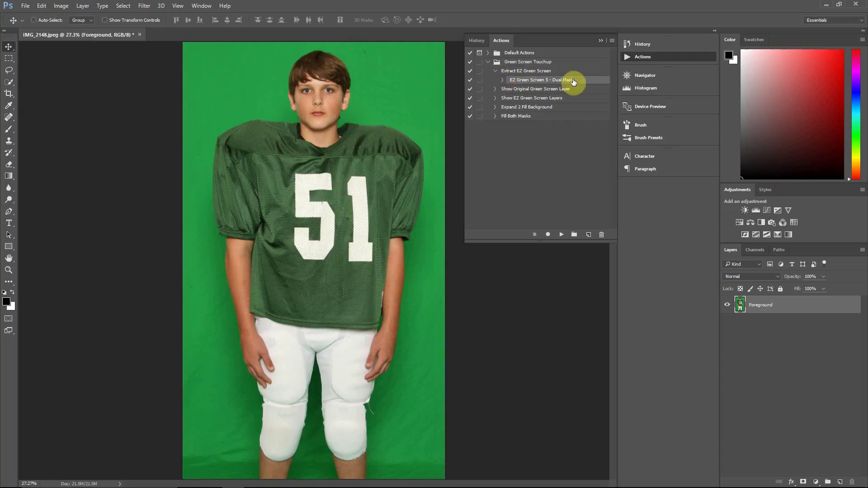
left_click(503, 82)
scroll(523, 111, "down", 5)
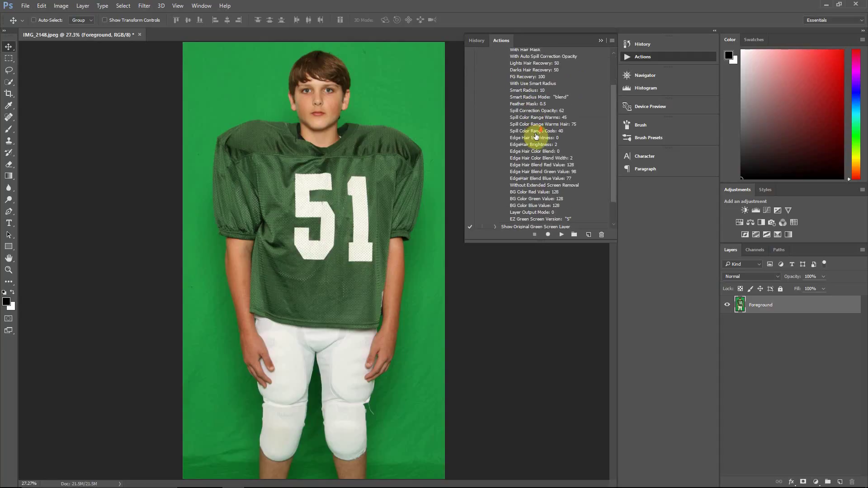
scroll(530, 138, "up", 5)
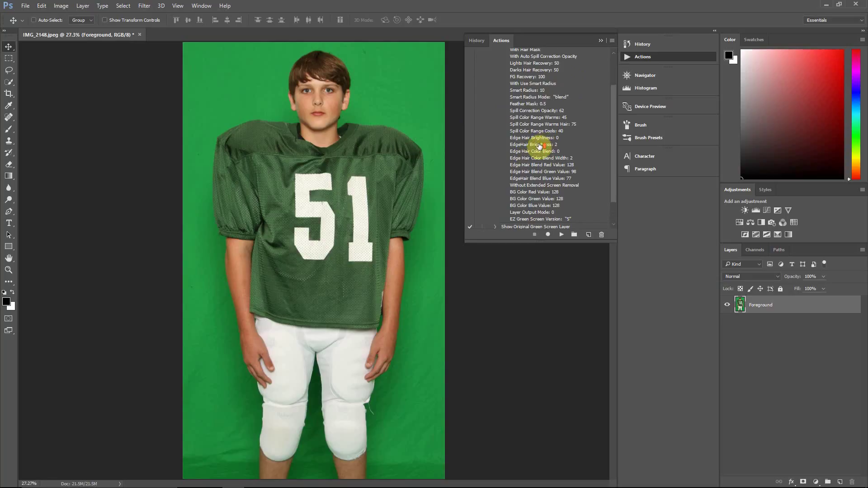
scroll(531, 147, "up", 1)
left_click(502, 81)
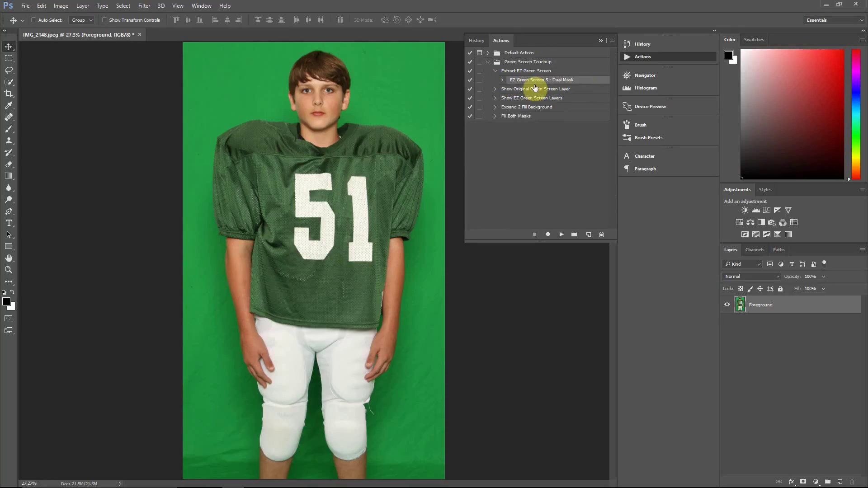
Run the EZ Green Screen extraction with its dialog enabled, lassoing loosely around the boy's hair before continuing the processing.
left_click(478, 81)
left_click(560, 235)
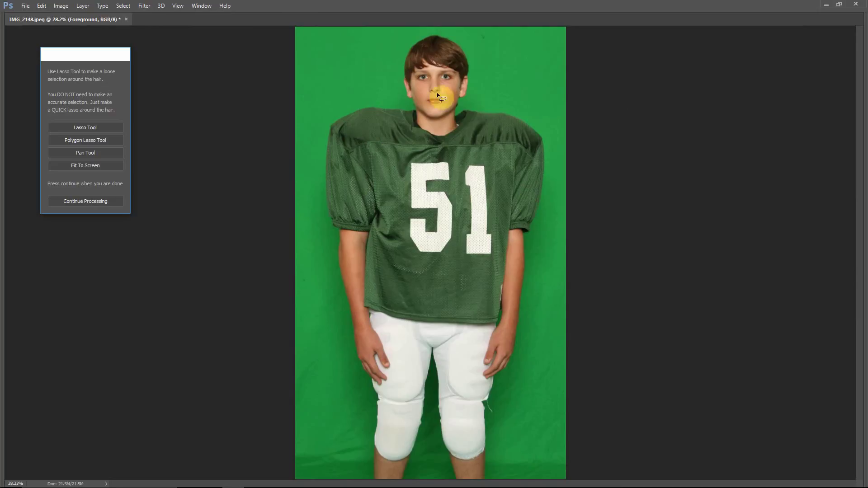
left_click_drag(409, 81, 407, 82)
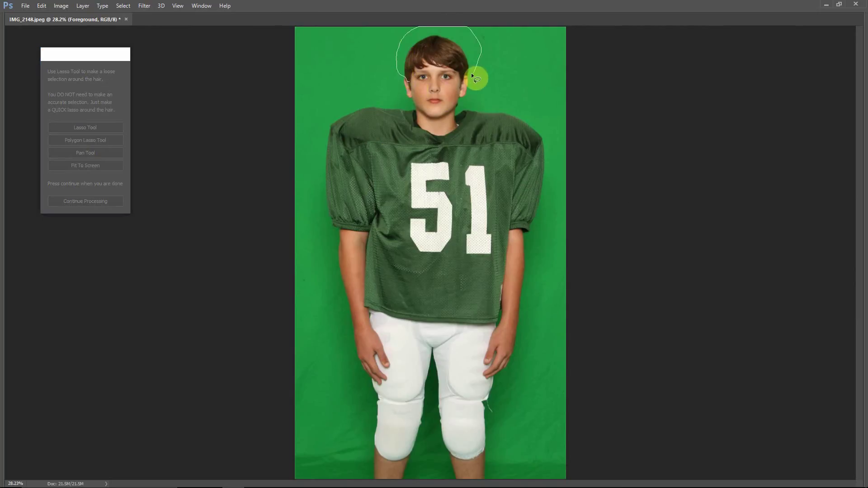
left_click_drag(471, 72, 467, 75)
left_click(110, 203)
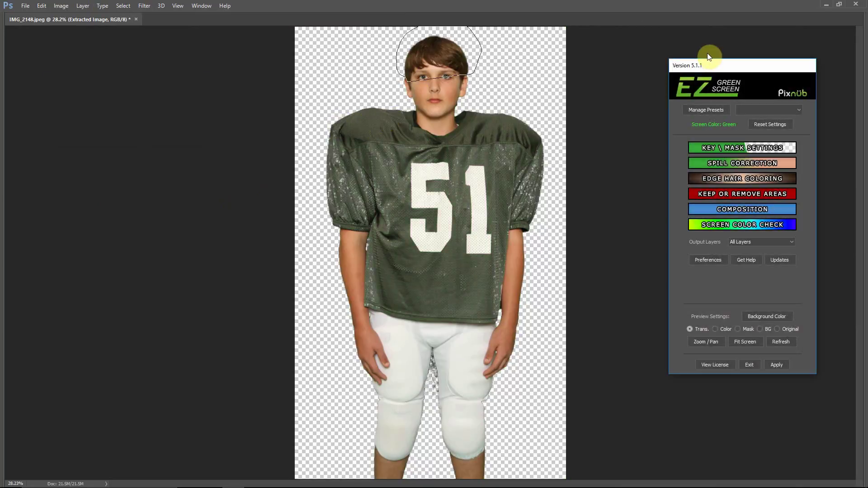
Review the plug-in's key and mask settings and apply the green screen extraction with all layers output.
left_click_drag(713, 63, 679, 62)
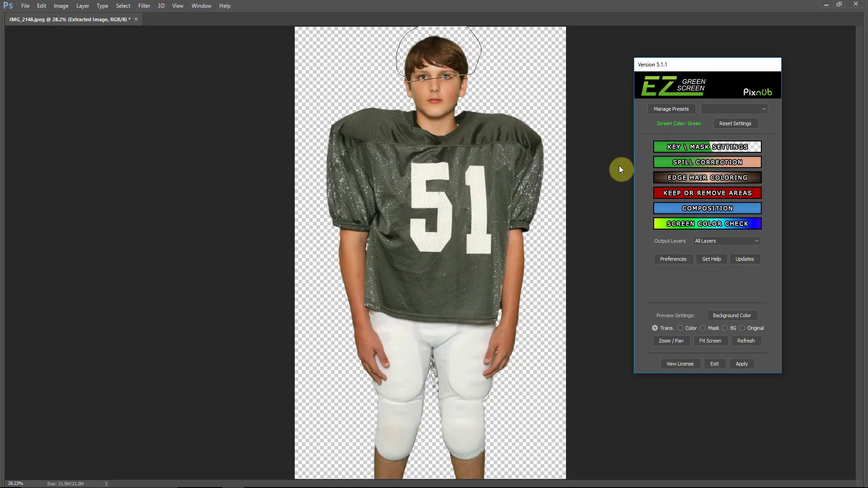
left_click(673, 147)
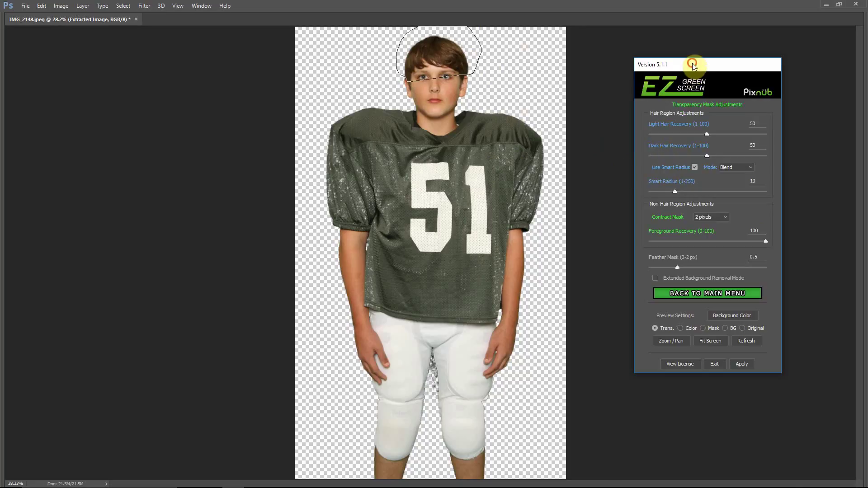
left_click_drag(692, 63, 658, 63)
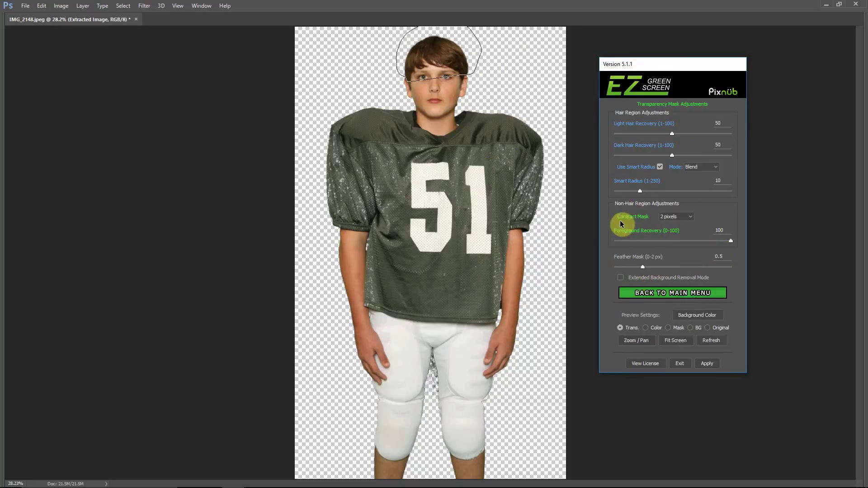
left_click(706, 362)
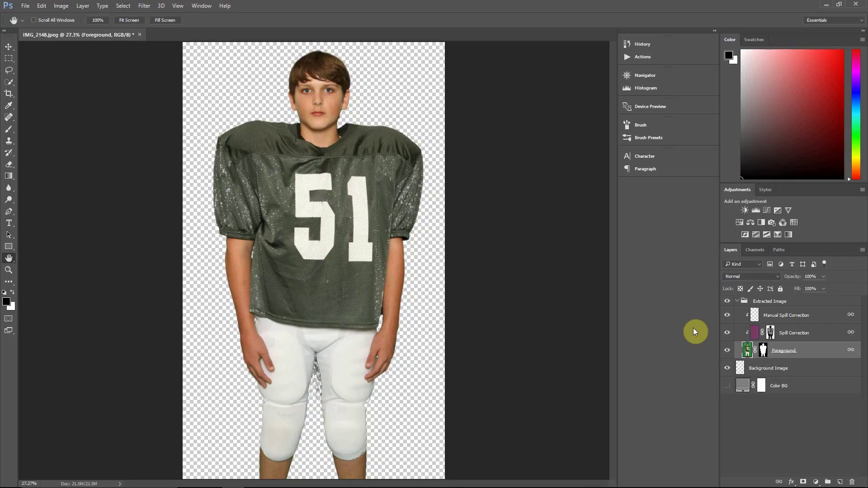
Turn off the dialog display for the Extract EZ Green Screen action and collapse its steps.
left_click(627, 57)
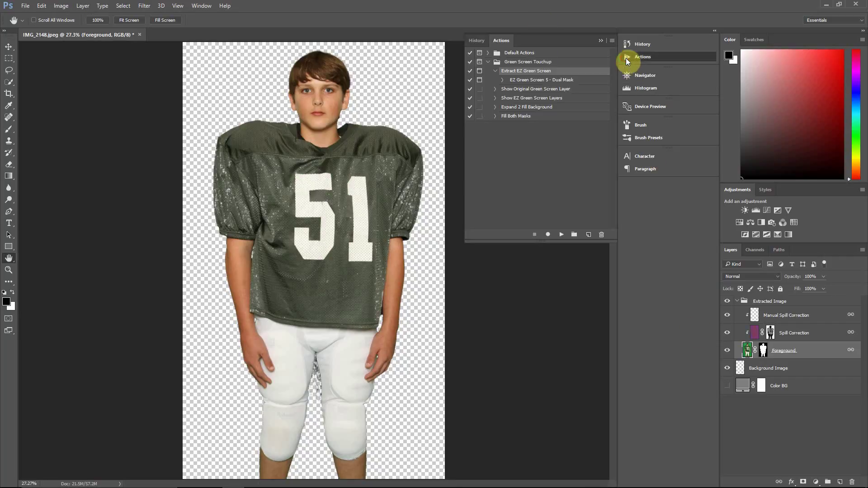
left_click(479, 71)
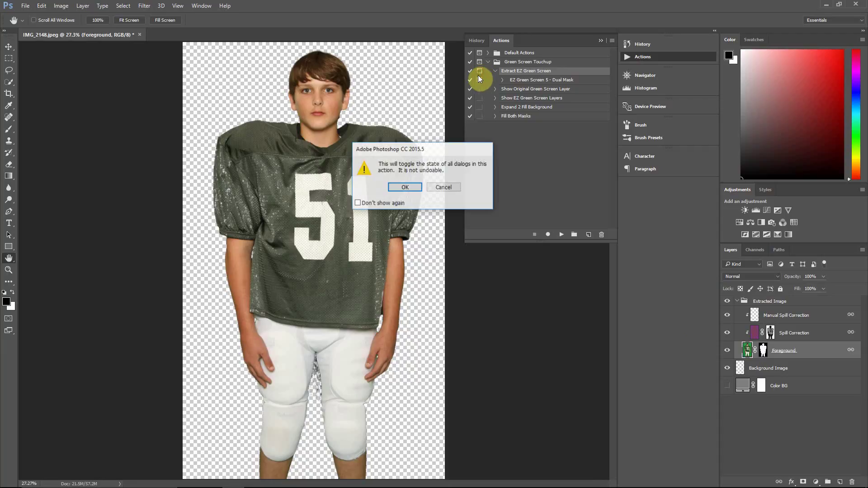
left_click(407, 188)
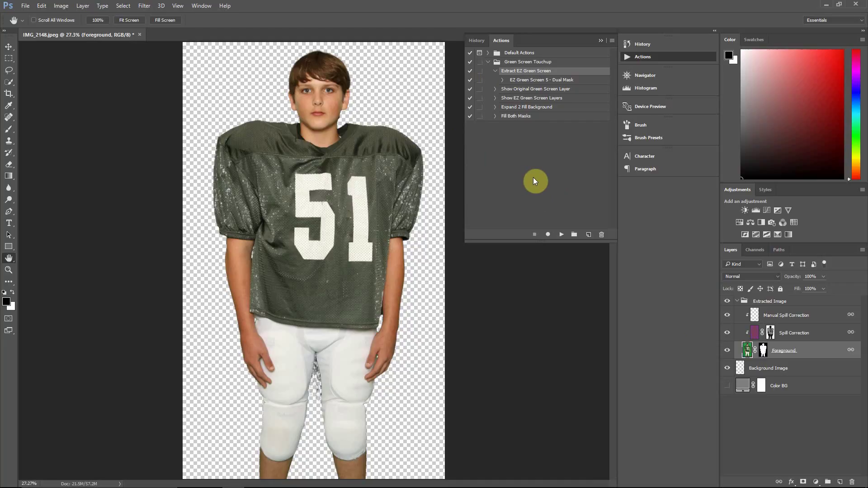
left_click(495, 72)
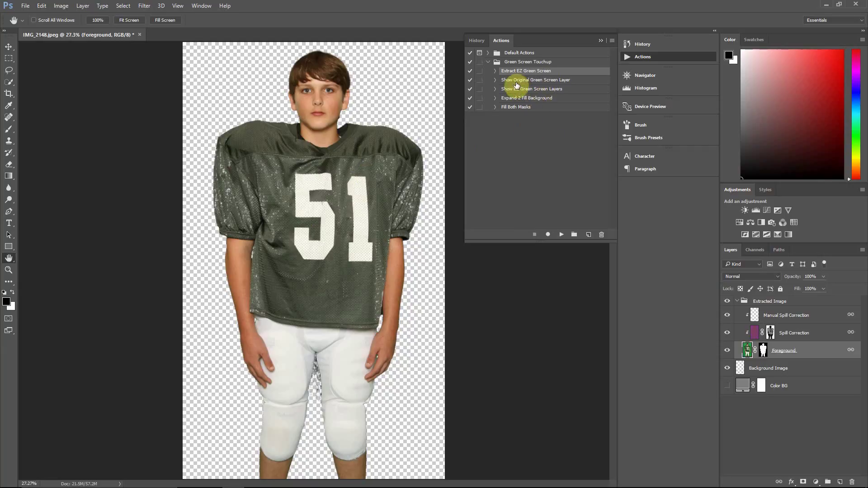
Run the Show Original Green Screen Layer action and review the steps it contains.
left_click(552, 81)
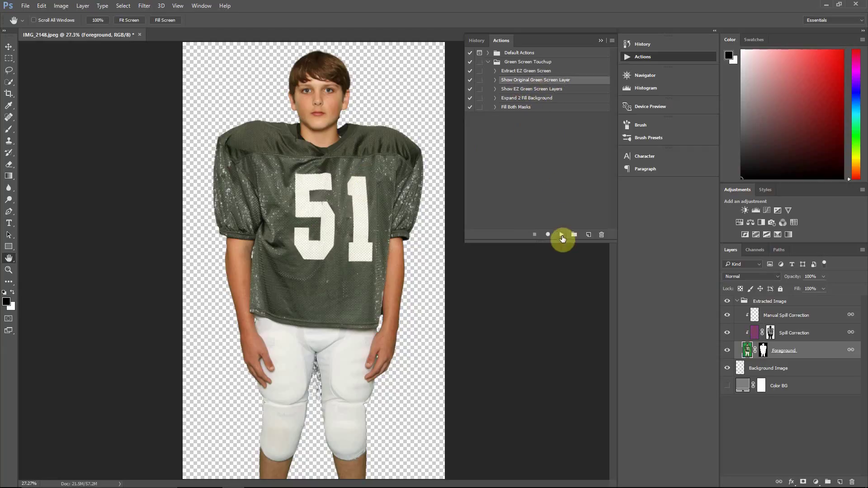
left_click(562, 234)
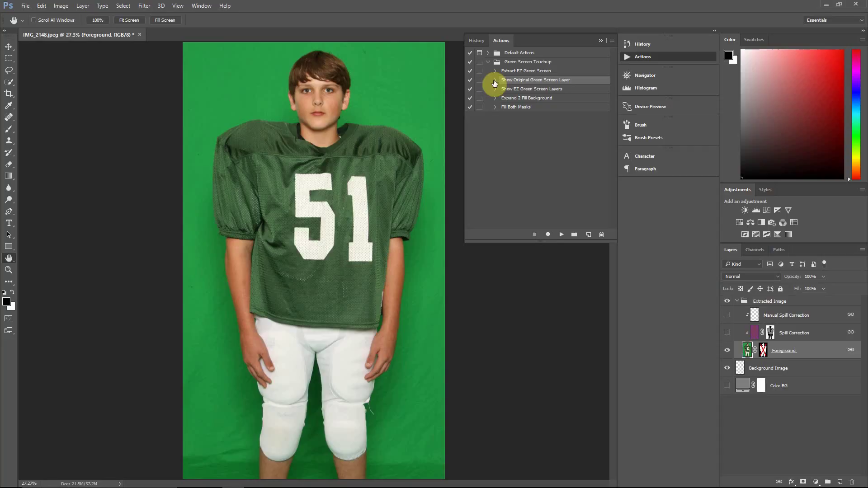
left_click(494, 80)
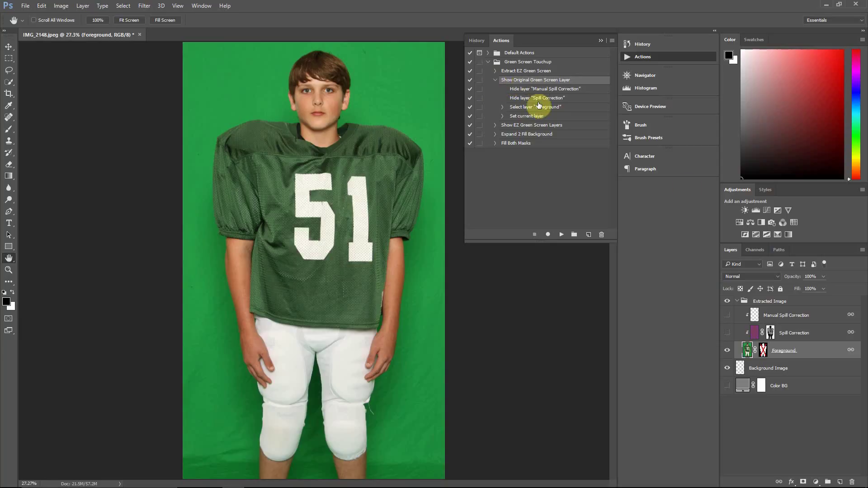
left_click(728, 316)
left_click(495, 80)
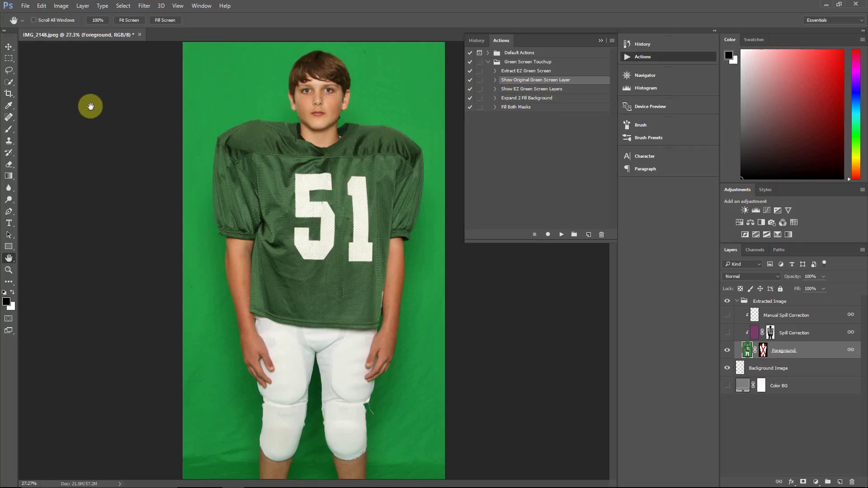
Select the whole green jersey, including both sleeves, with the Quick Selection tool.
left_click(7, 167)
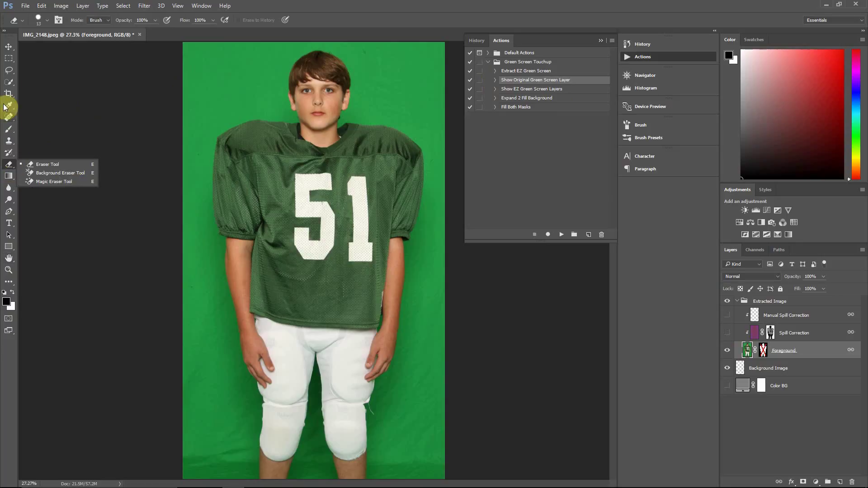
left_click(7, 82)
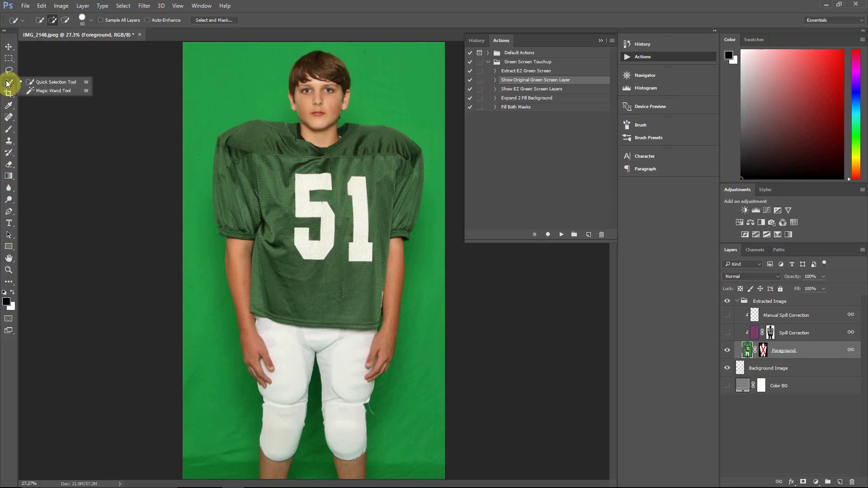
left_click(36, 82)
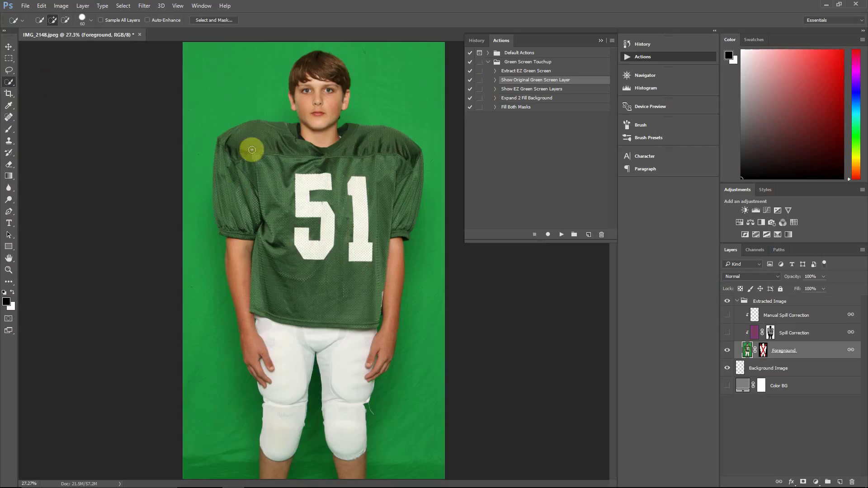
mouse_move(251, 138)
left_mouse_down()
mouse_move(270, 207)
mouse_move(278, 300)
mouse_move(297, 294)
mouse_move(264, 219)
mouse_move(241, 212)
mouse_move(241, 194)
mouse_move(327, 170)
mouse_move(356, 133)
mouse_move(374, 140)
mouse_move(390, 178)
left_mouse_up()
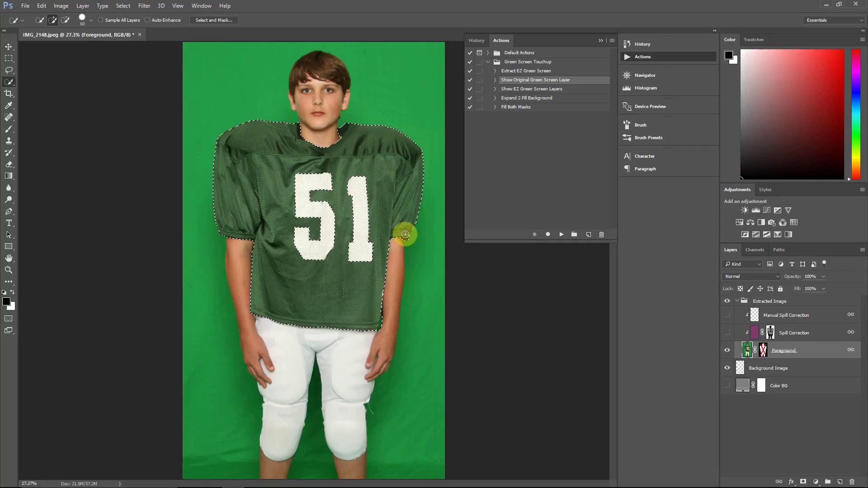
left_click(92, 21)
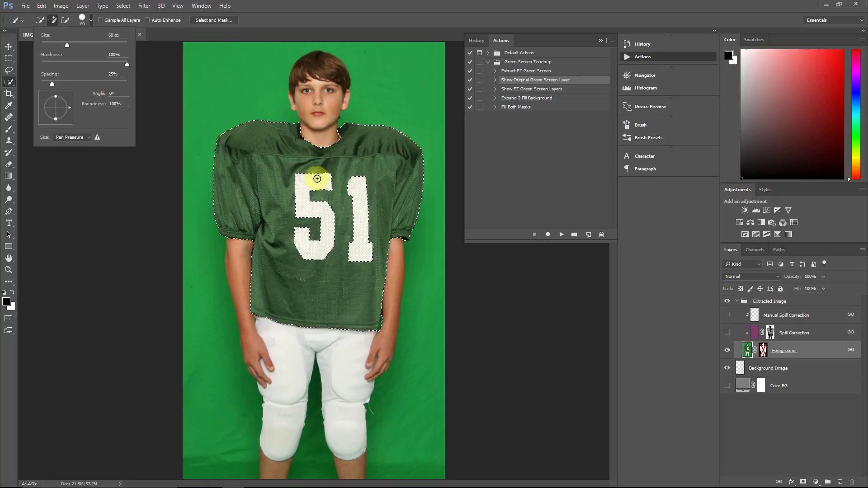
Add the white number 51 to the jersey selection with the Lasso tool, and return to the Quick Selection tool.
left_click(8, 71)
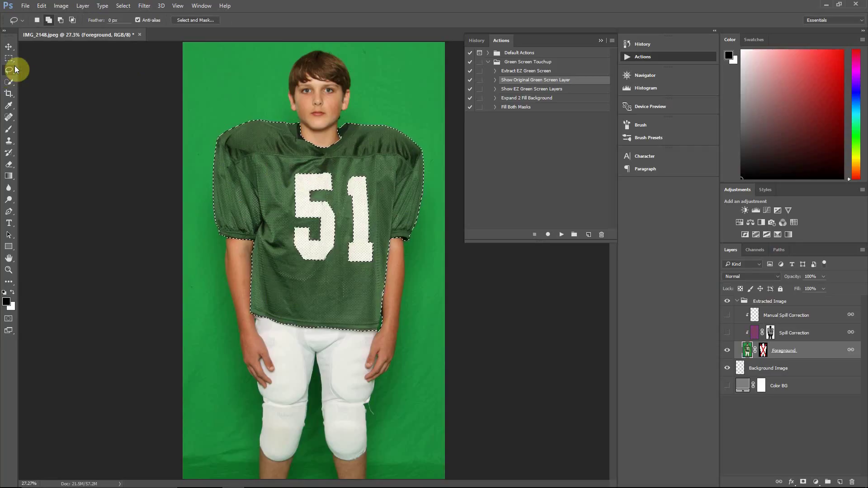
left_click_drag(266, 156, 254, 232)
mouse_move(280, 269)
left_mouse_down()
mouse_move(354, 277)
mouse_move(391, 256)
mouse_move(381, 181)
mouse_move(283, 158)
left_mouse_up()
left_click(12, 81)
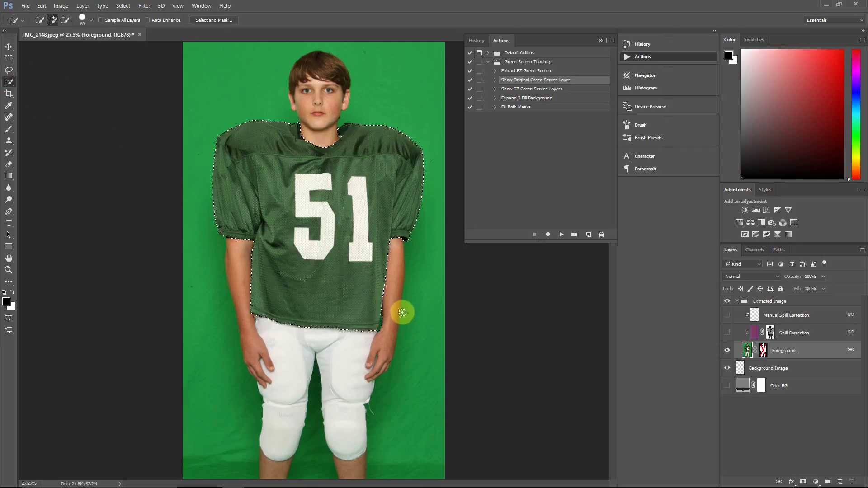
key("alt")
Run the Fill Both Masks action on the jersey selection to restore its opacity and original green colour.
left_click(495, 107)
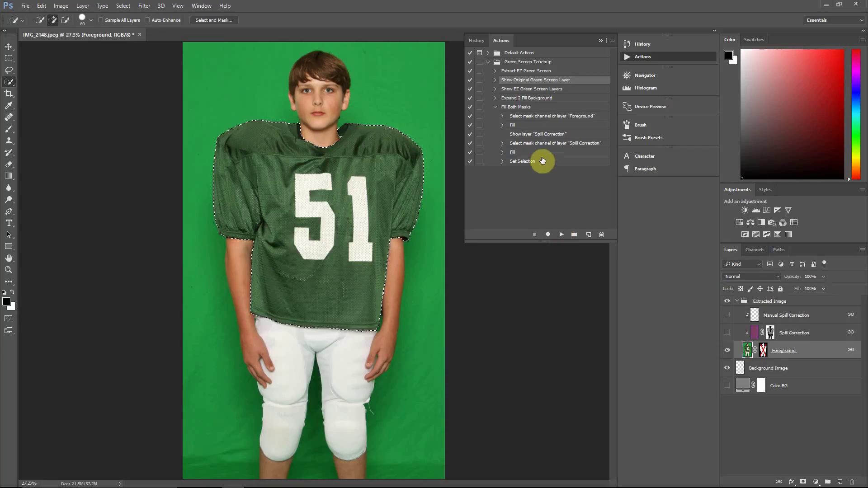
left_click(527, 108)
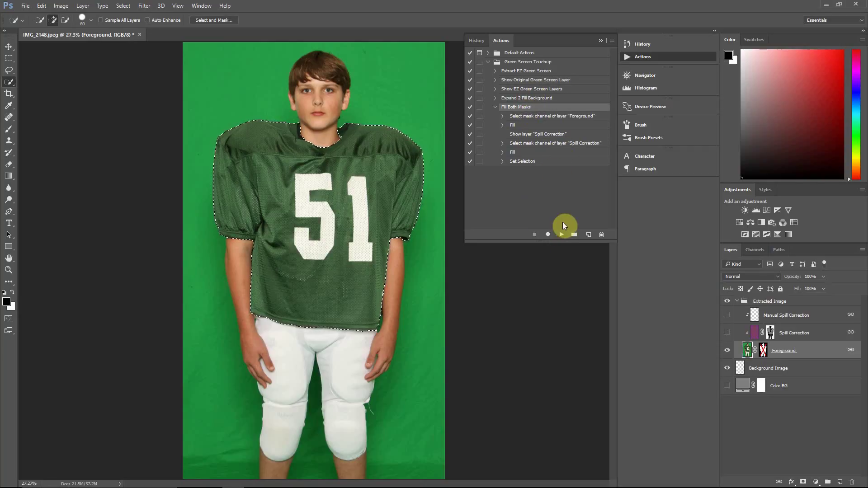
left_click(561, 235)
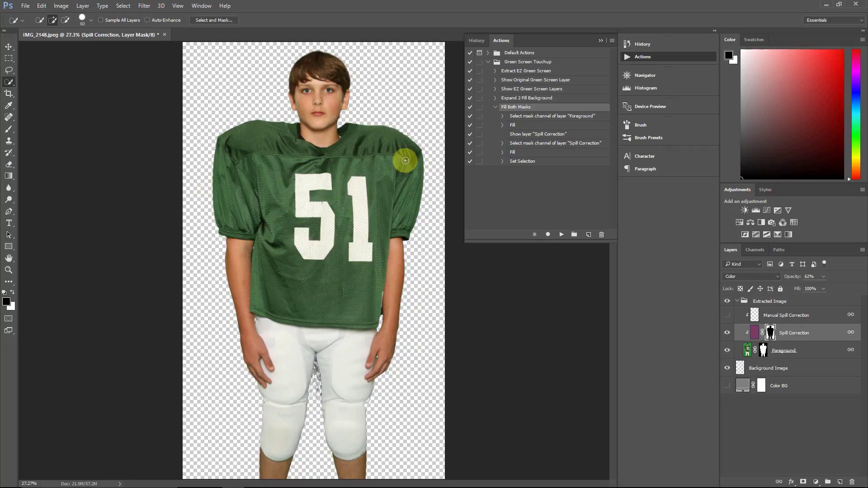
Inspect the Foreground layer's mask, and make the Manual Spill Correction layer visible again.
left_click(762, 356, "alt")
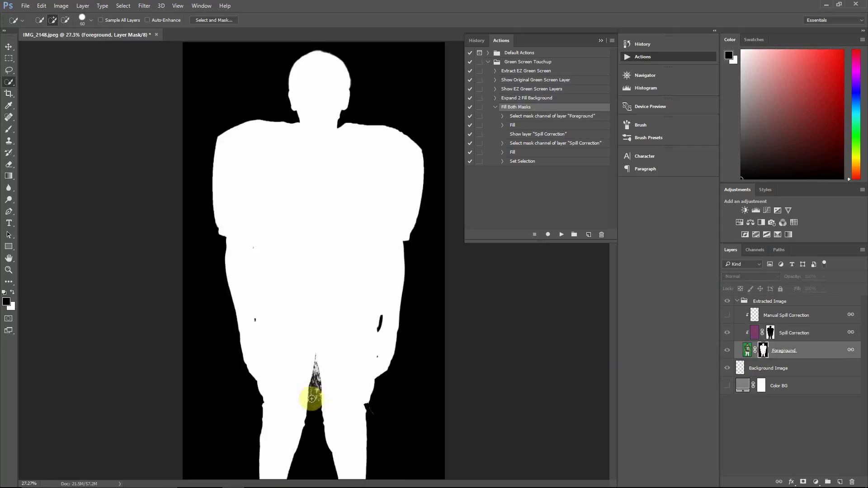
mouse_move(311, 399)
left_mouse_down()
mouse_move(322, 401)
mouse_move(317, 418)
mouse_move(319, 405)
left_mouse_up()
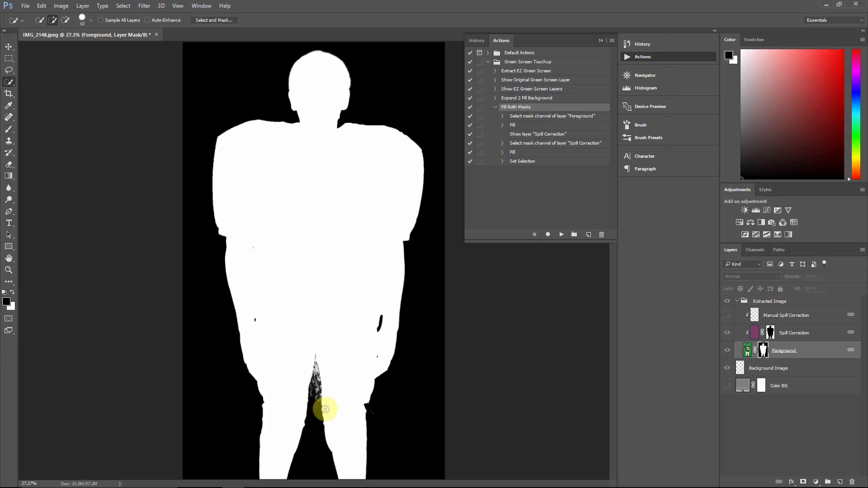
left_click(751, 339)
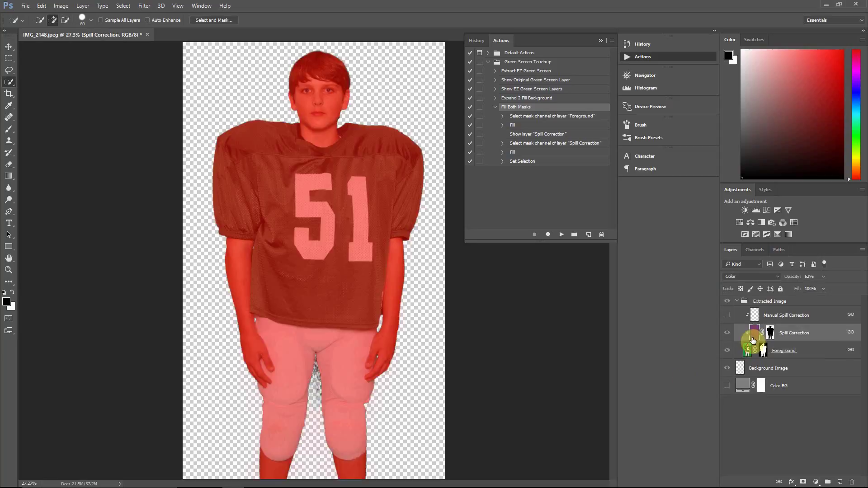
left_click(755, 315)
left_click(727, 315)
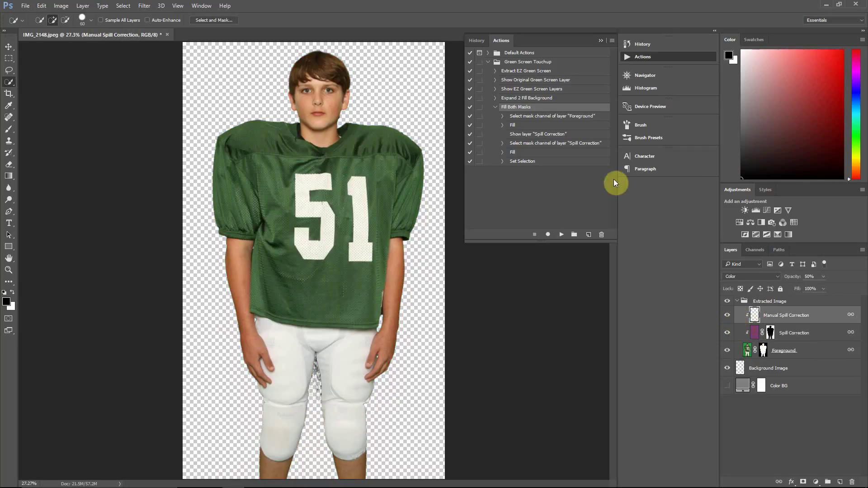
Run the Show Original Green Screen Layer action and select the green area between the legs with the Magic Wand tool.
left_click(494, 108)
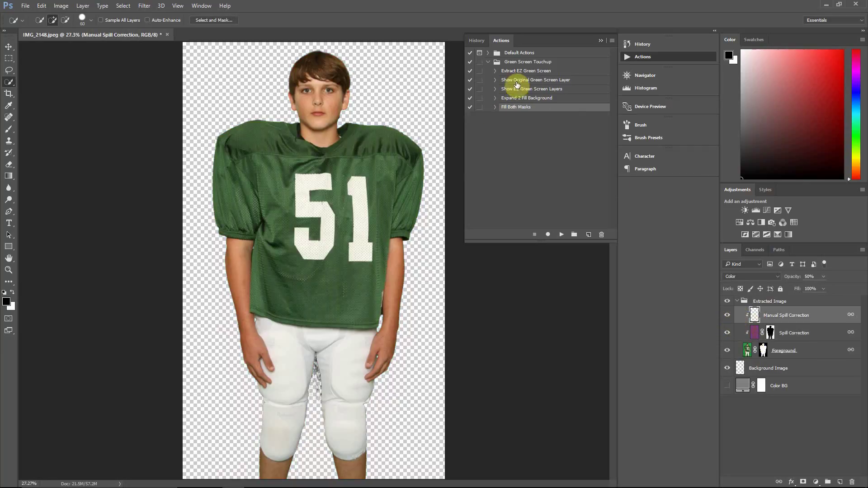
left_click(547, 80)
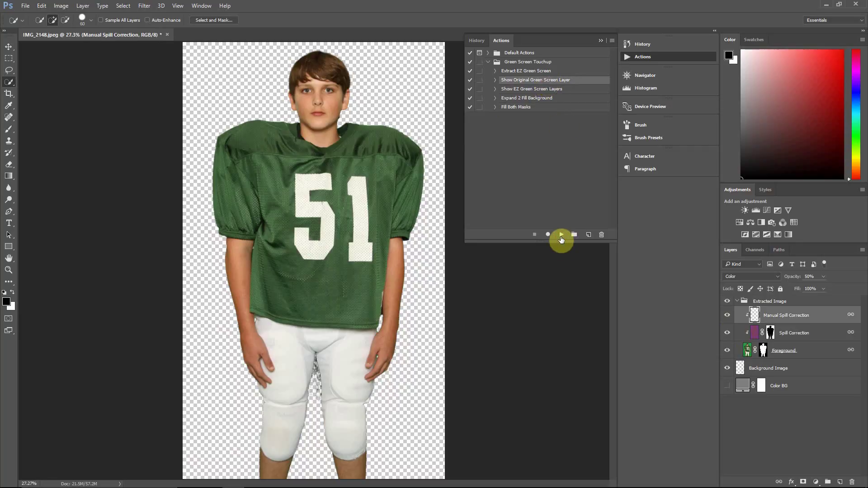
left_click(562, 235)
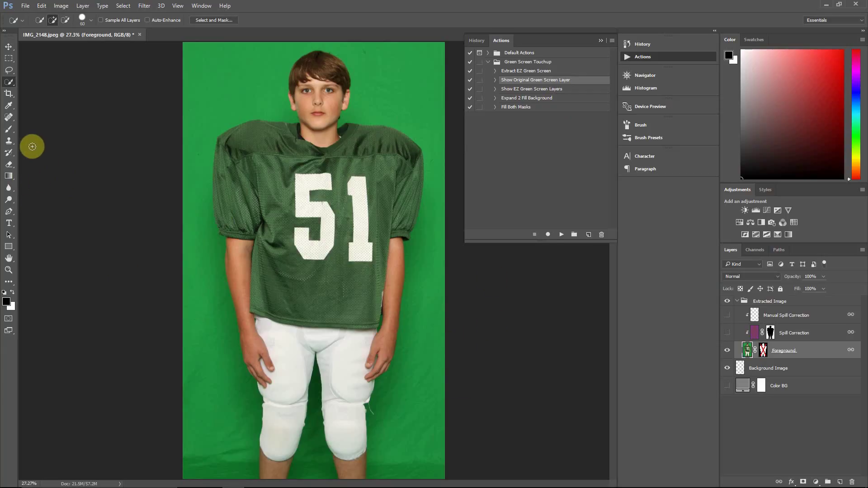
right_click(9, 83)
left_click(32, 91)
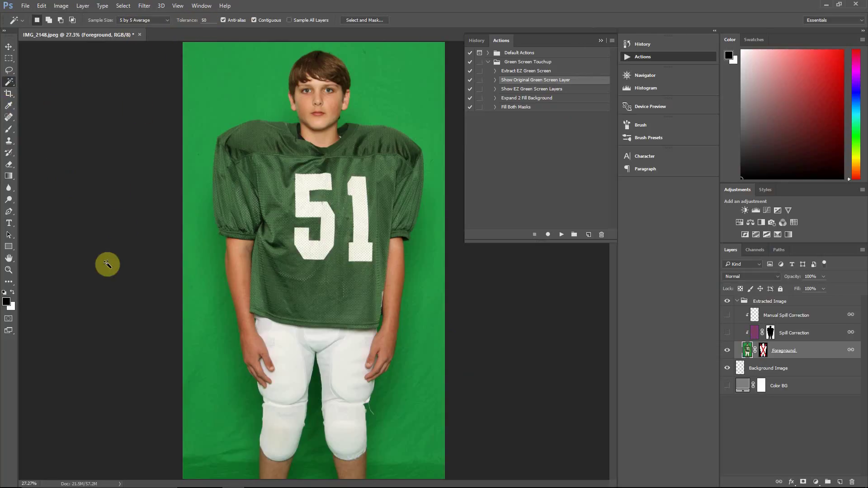
left_click(316, 433)
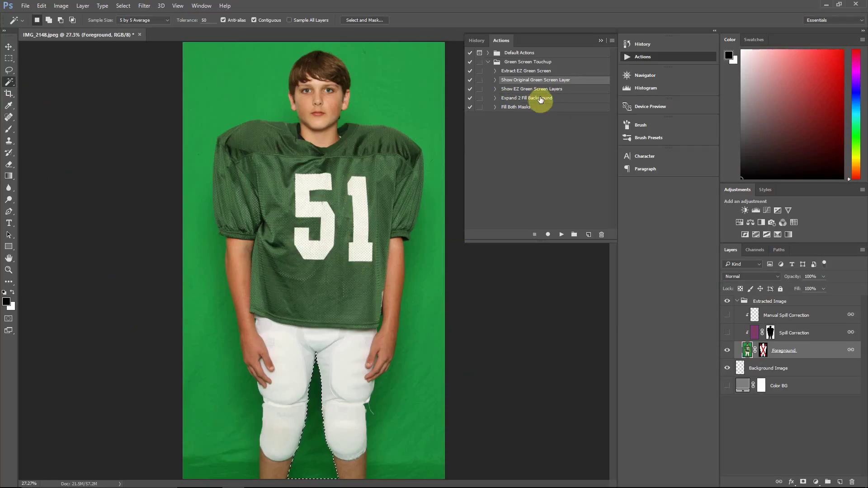
Run the Expand 2 Fill Background action to remove the selected green area between the legs from the Foreground mask.
left_click(496, 98)
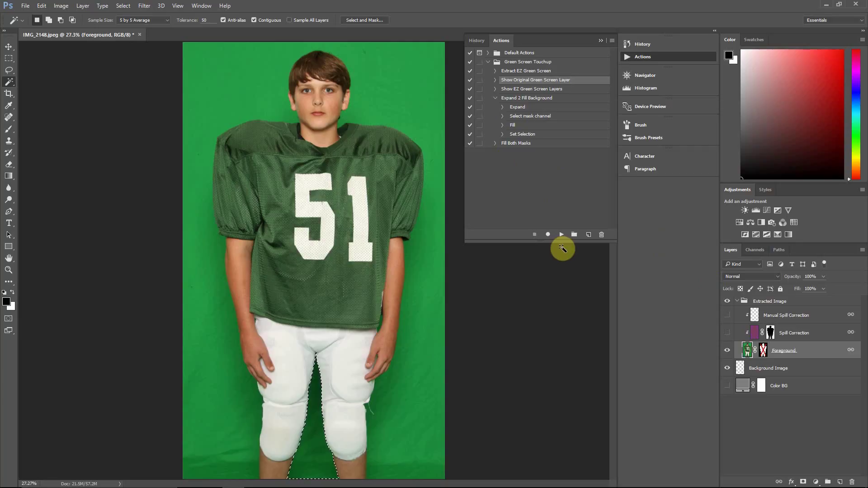
left_click(524, 98)
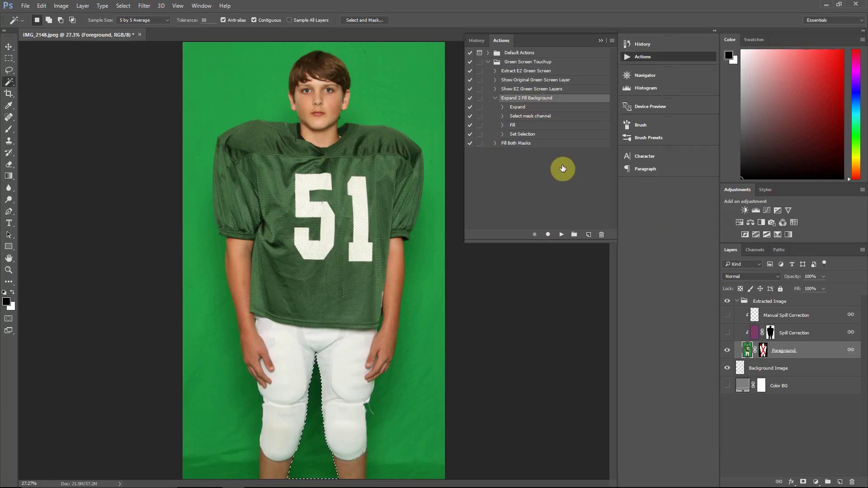
left_click(560, 235)
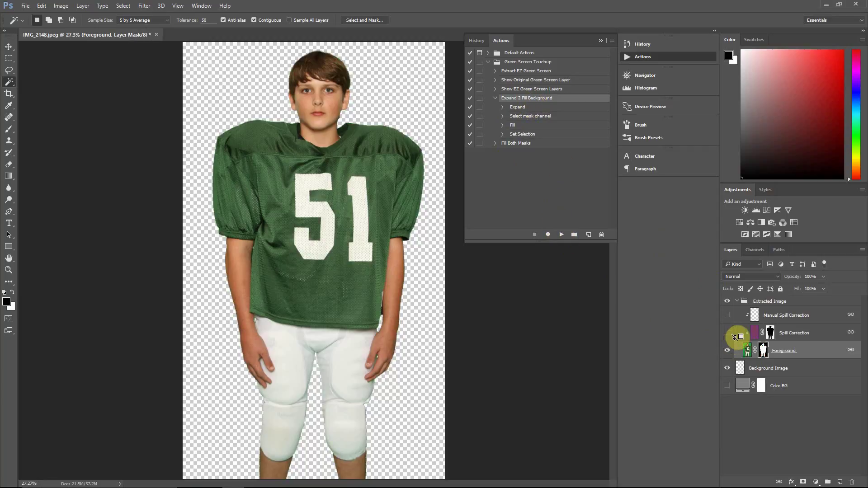
Inspect the Foreground layer's mask, and return to the full extraction view with the Show EZ Green Screen Layers action.
left_click(764, 352, "alt")
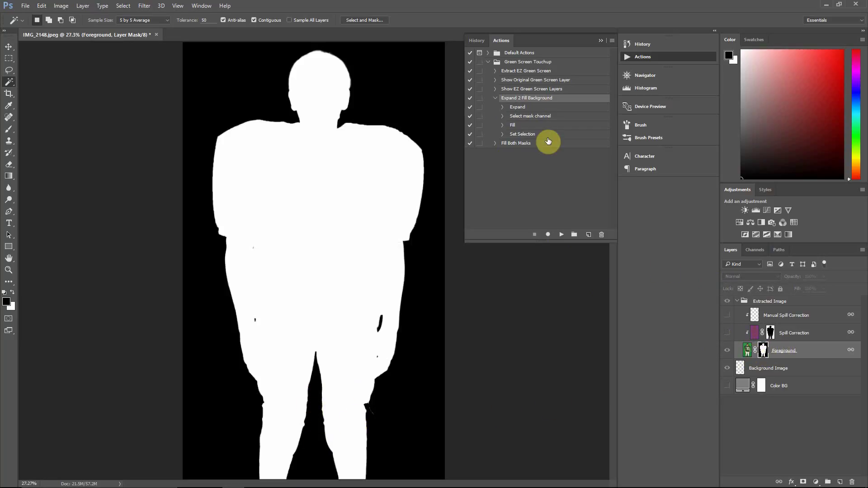
left_click(520, 90)
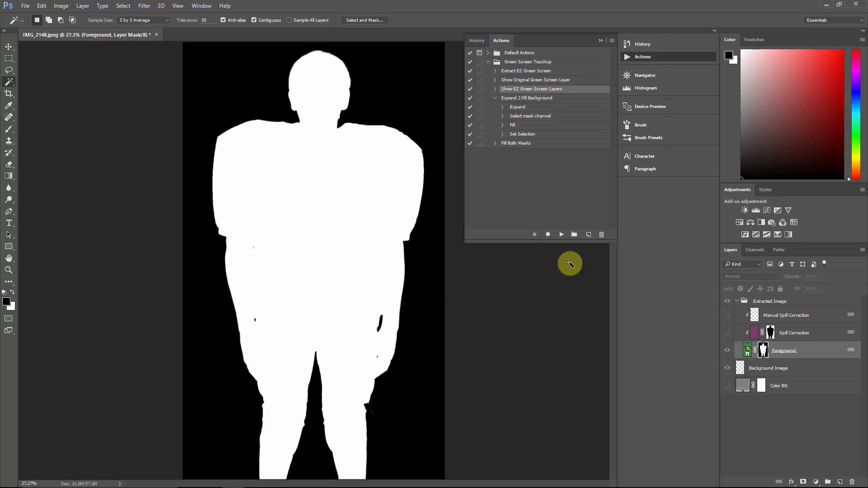
left_click(562, 235)
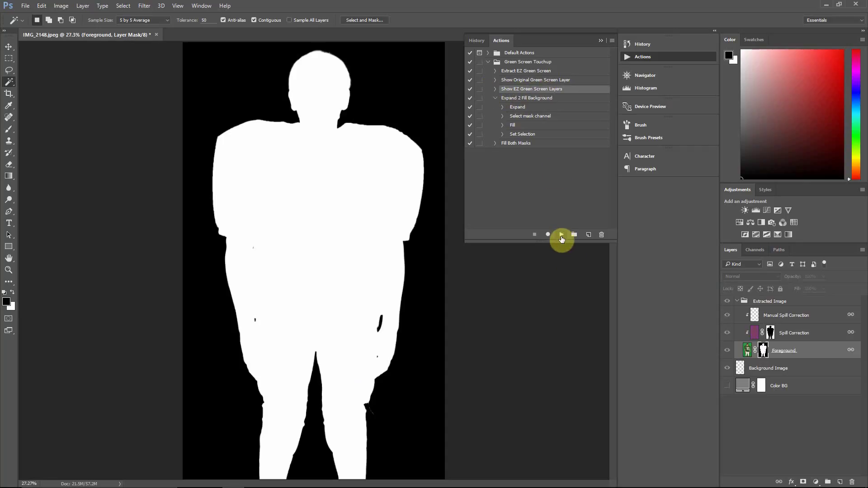
left_click(748, 350)
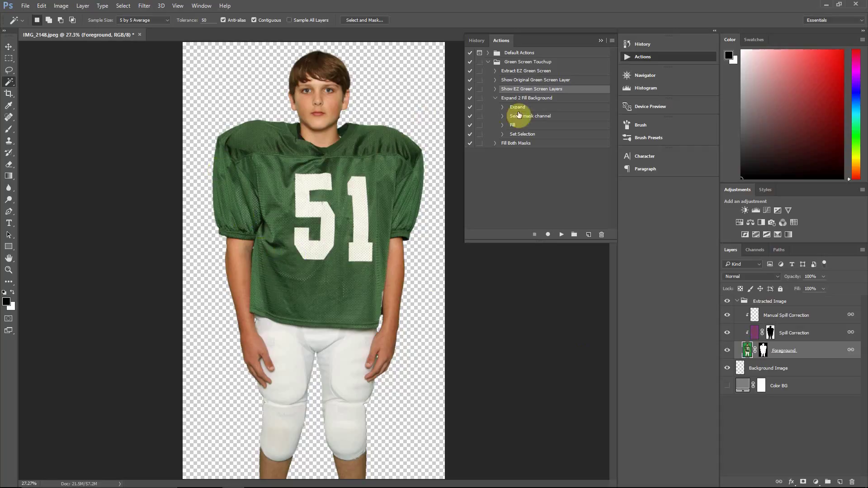
left_click(496, 100)
Revert the image to its Delete Layer history state, before the green screen extraction.
left_click(632, 43)
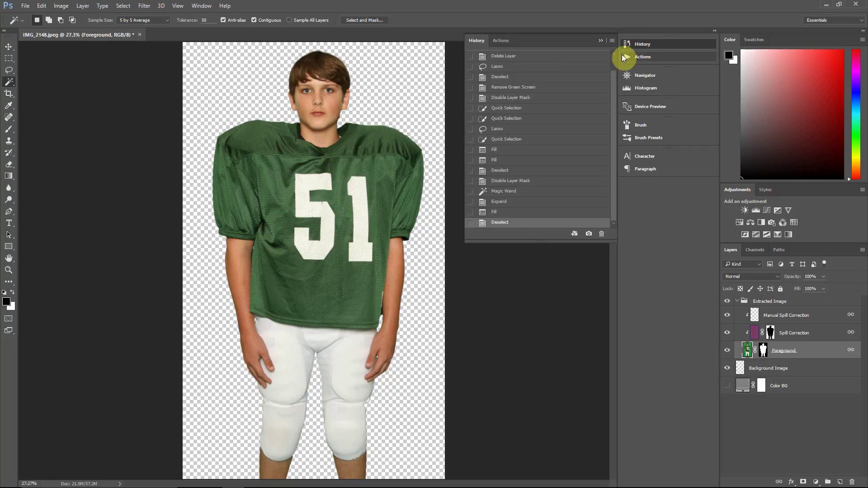
scroll(536, 168, "up", 3)
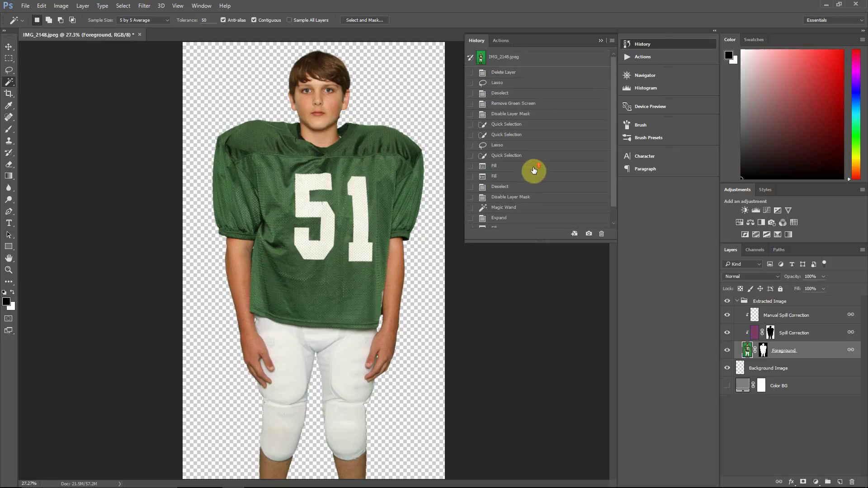
left_click(526, 76)
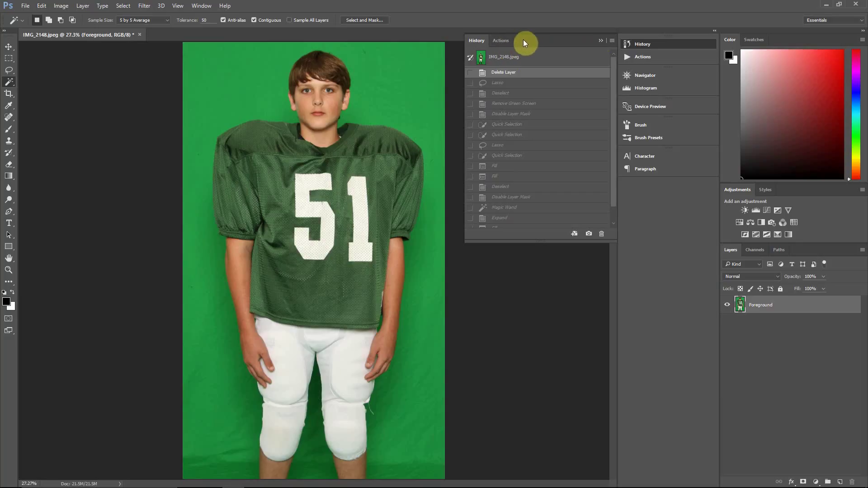
Run the Extract EZ Green Screen action, loosely lassoing the hair and continuing the processing.
left_click(501, 40)
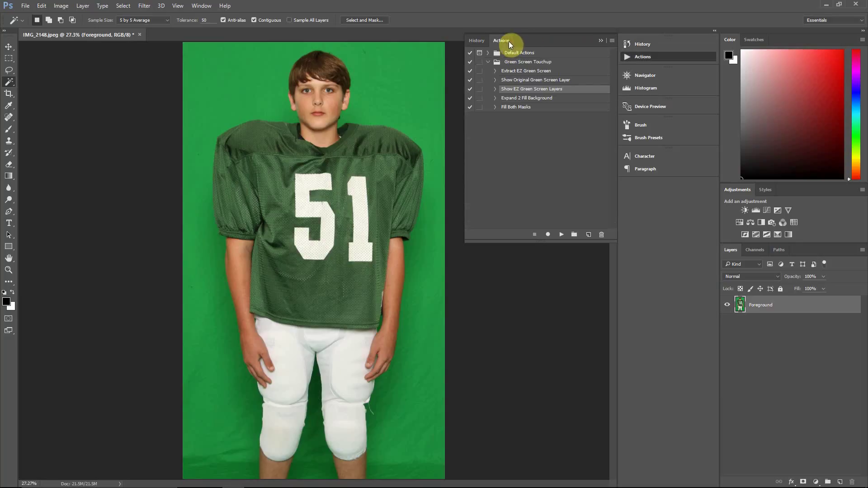
left_click(518, 71)
left_click(561, 235)
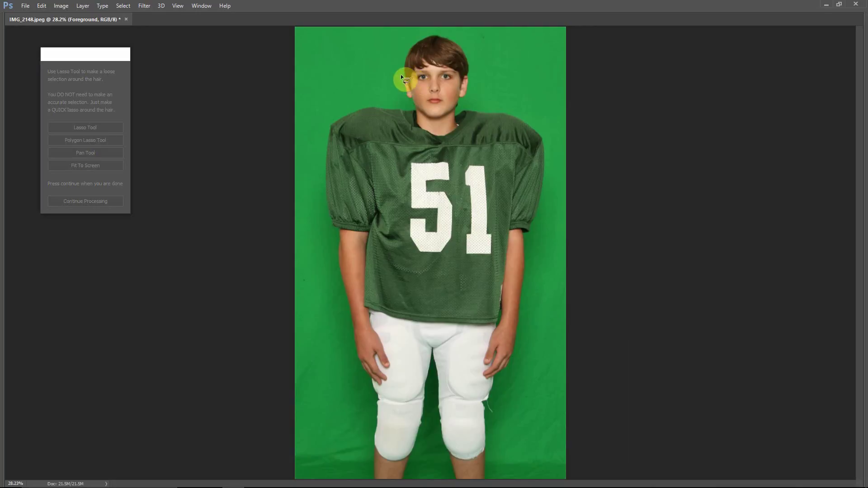
left_click_drag(472, 73, 468, 75)
left_click(86, 203)
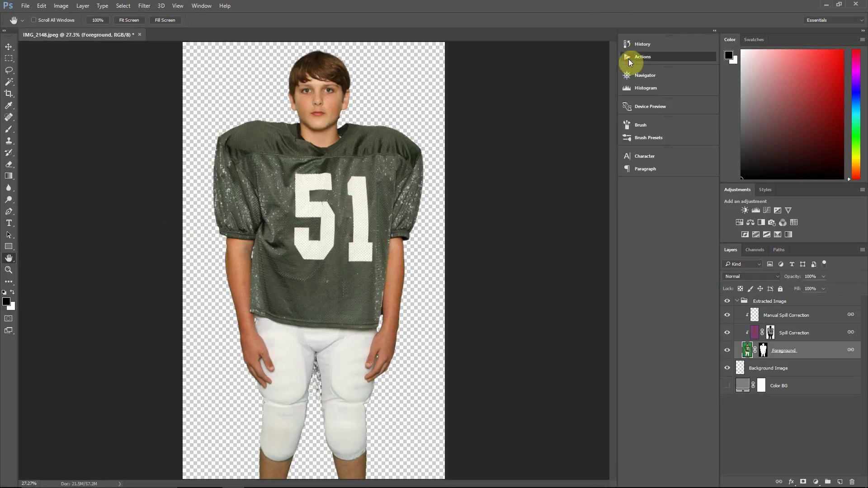
Run the Show Original Green Screen Layer action to display the unmasked photo.
left_click(628, 58)
left_click(574, 81)
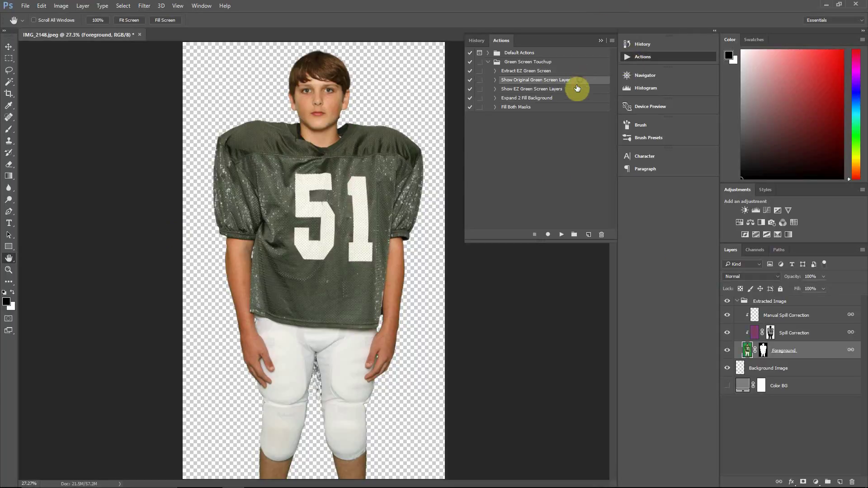
left_click(562, 235)
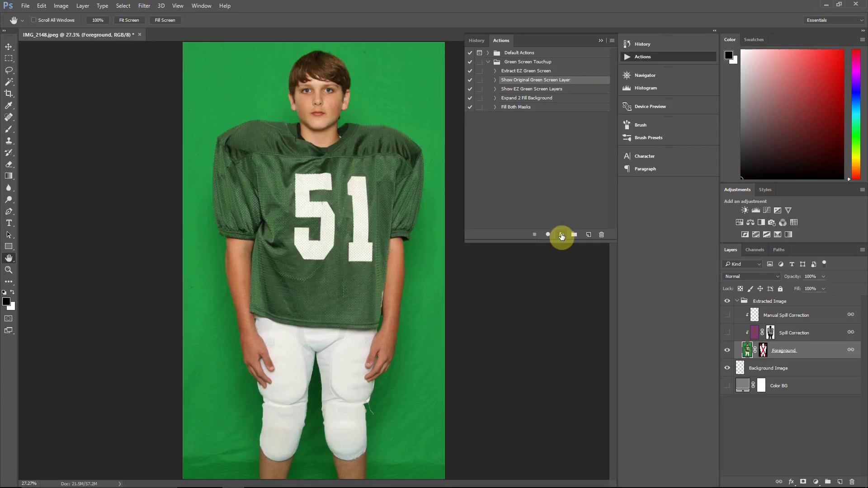
Select the whole green jersey with the Quick Selection tool, trimming the excess by the hem, and run the Fill Both Masks action.
right_click(10, 84)
left_click(40, 84)
mouse_move(243, 200)
left_mouse_down()
mouse_move(382, 146)
mouse_move(400, 223)
mouse_move(320, 316)
mouse_move(370, 254)
mouse_move(406, 235)
left_mouse_up()
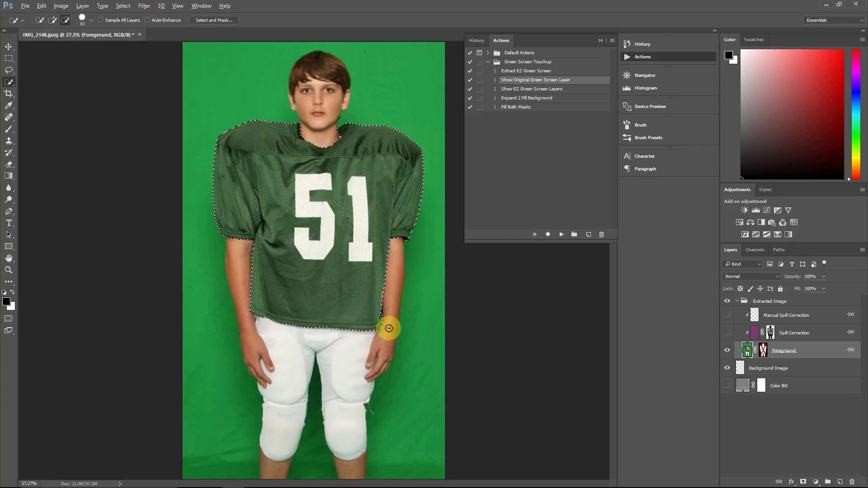
left_click_drag(387, 330, 383, 321)
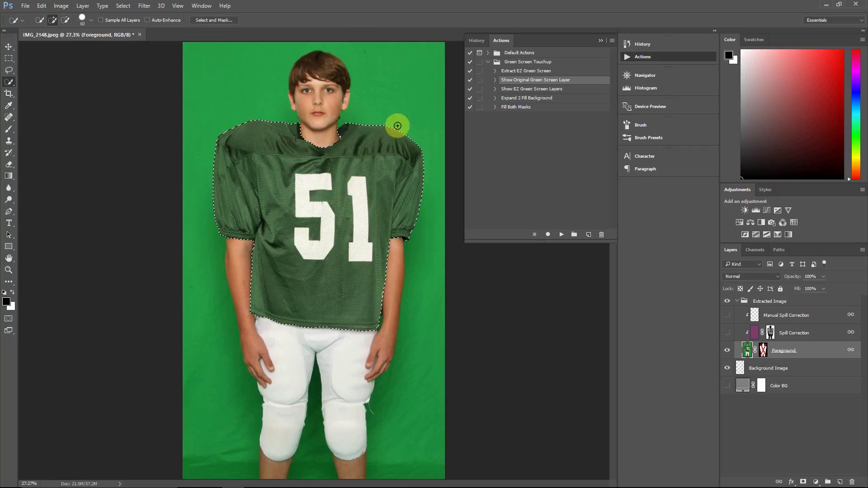
left_click(514, 107)
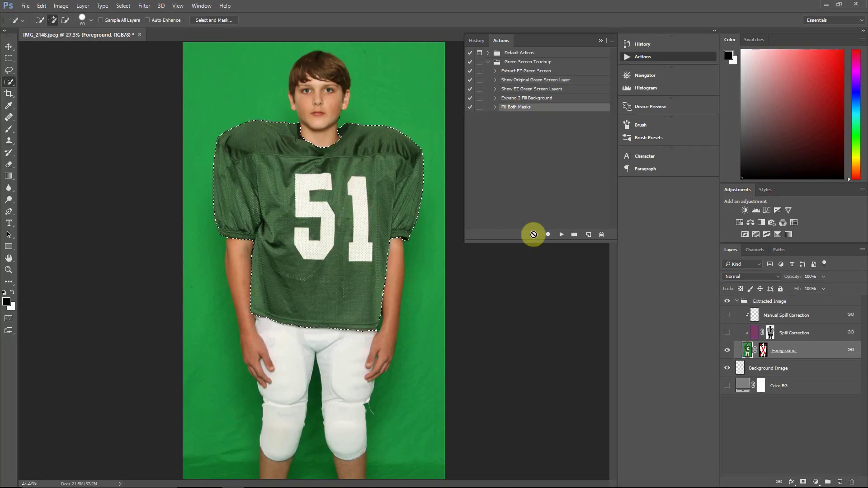
left_click(561, 235)
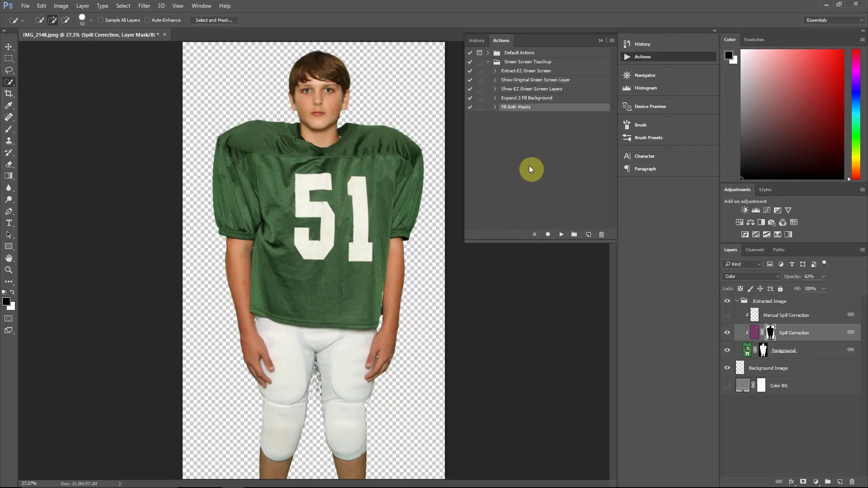
On the original green screen layer, select the gap between the legs with the Magic Wand and run the Expand 2 Fill Background action.
left_click(532, 81)
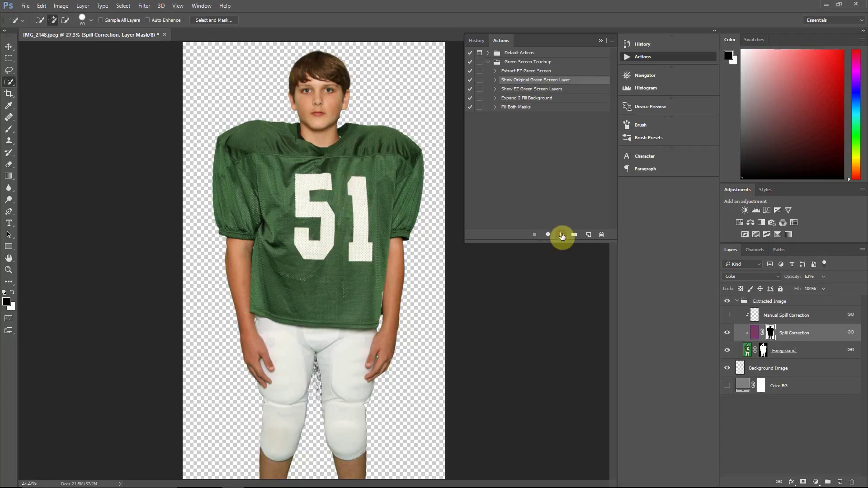
left_click(561, 235)
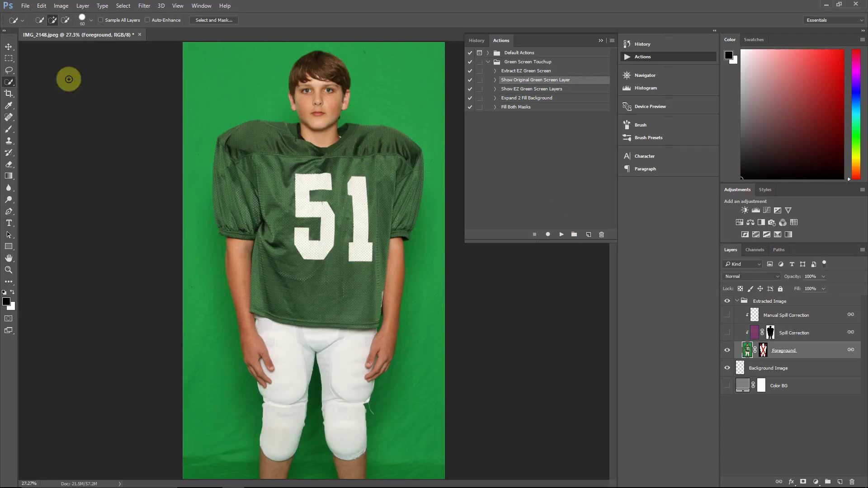
right_click(8, 82)
left_click(34, 90)
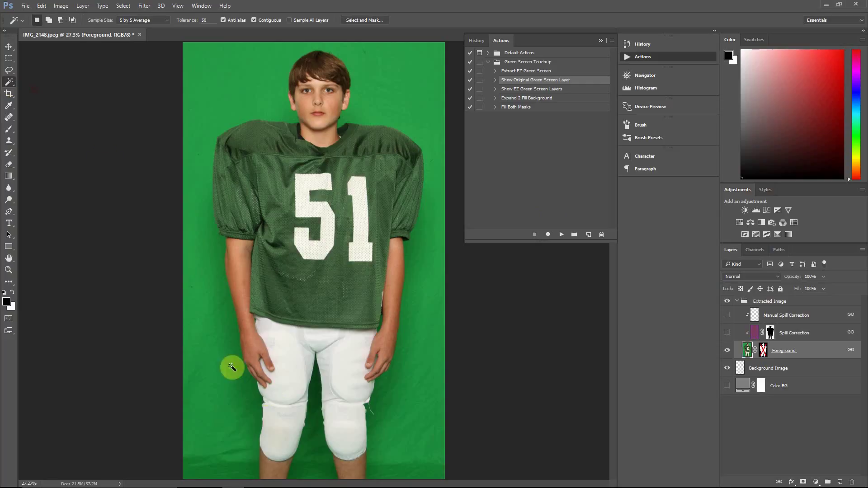
left_click(319, 440)
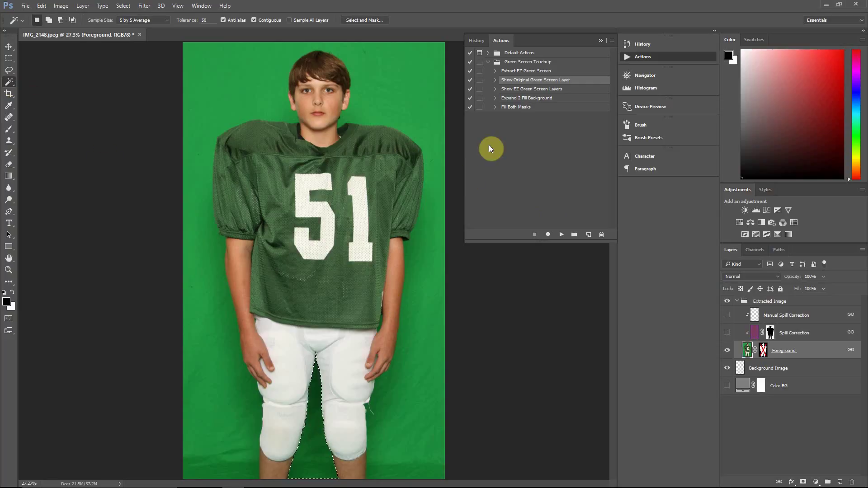
left_click(548, 101)
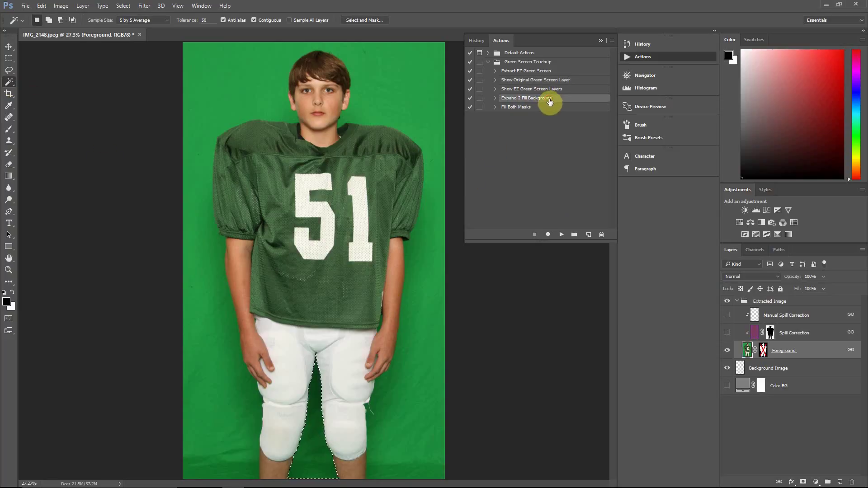
left_click(562, 235)
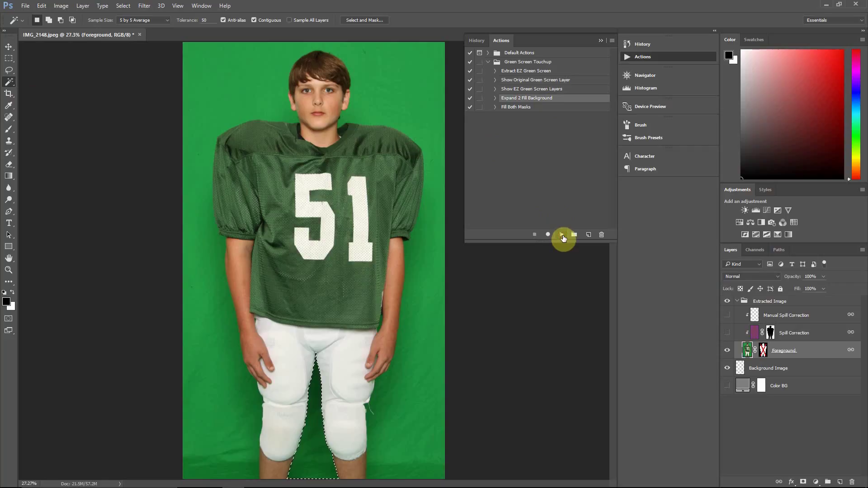